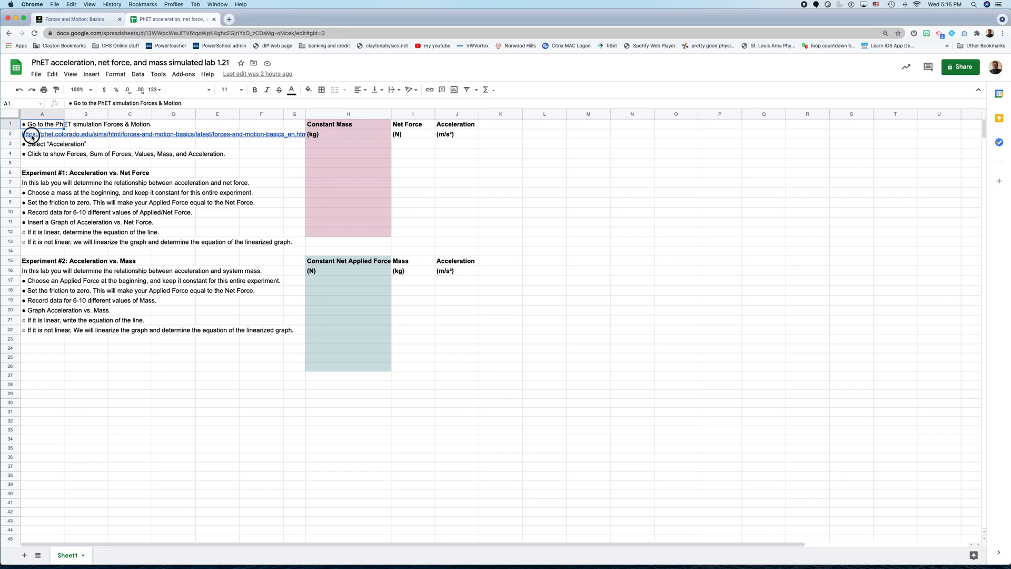
Open the PhET Forces and Motion: Basics link in cell A2 in a new tab.
{"action": "left_click", "coordinate": [33, 136]}
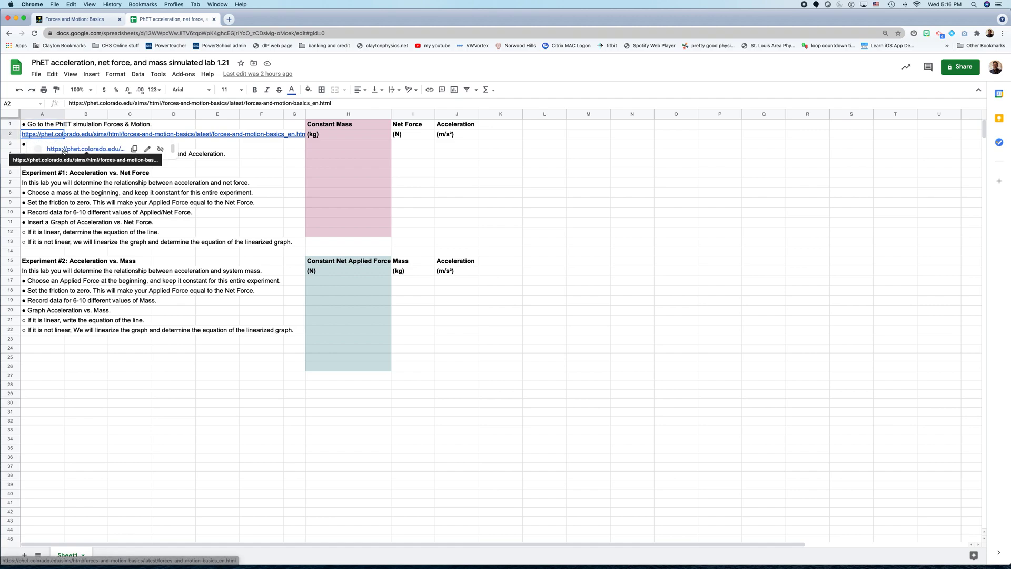
{"action": "left_click", "coordinate": [64, 150]}
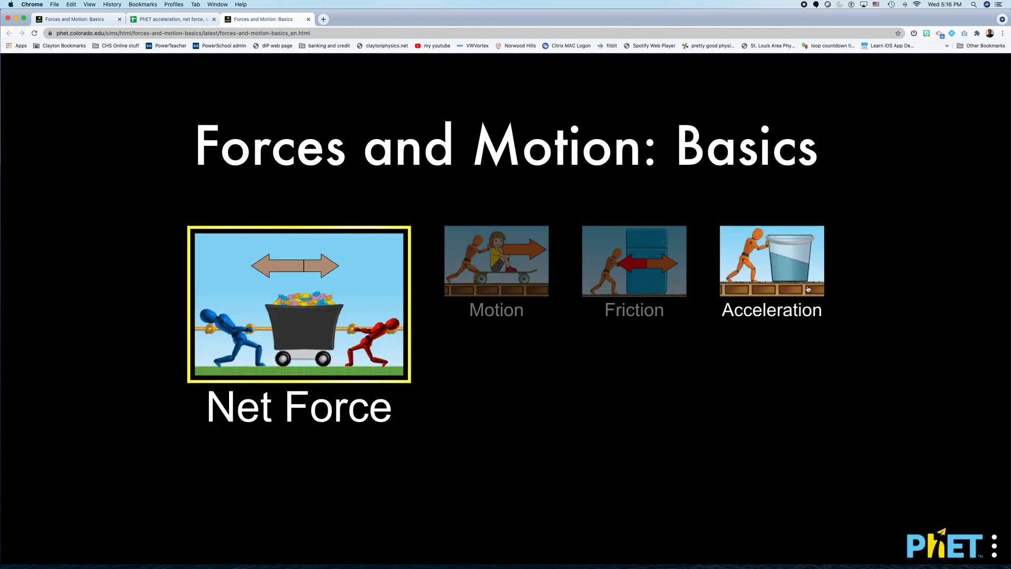
Choose the Acceleration screen from the PhET home menu.
{"action": "left_click", "coordinate": [778, 264]}
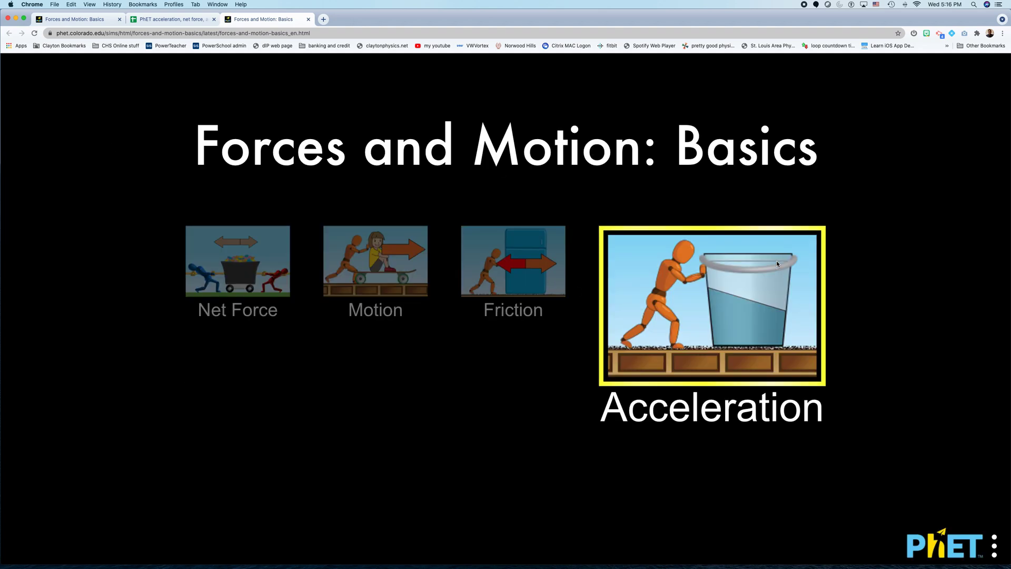
{"action": "left_click", "coordinate": [698, 282]}
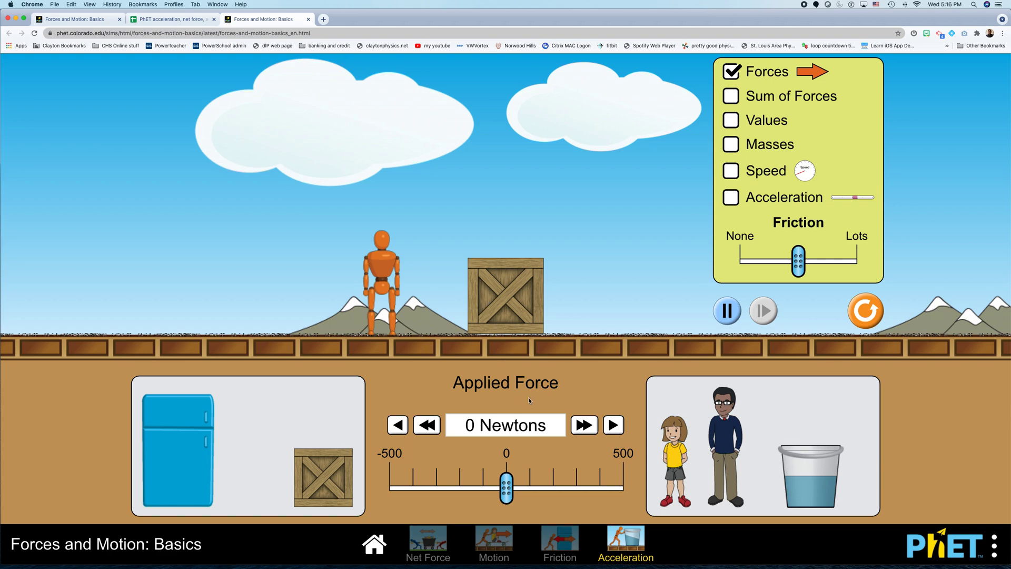
{"action": "mouse_move", "coordinate": [506, 485]}
{"action": "left_mouse_down"}
{"action": "mouse_move", "coordinate": [538, 485]}
{"action": "mouse_move", "coordinate": [466, 485]}
{"action": "mouse_move", "coordinate": [516, 478]}
{"action": "left_mouse_up"}
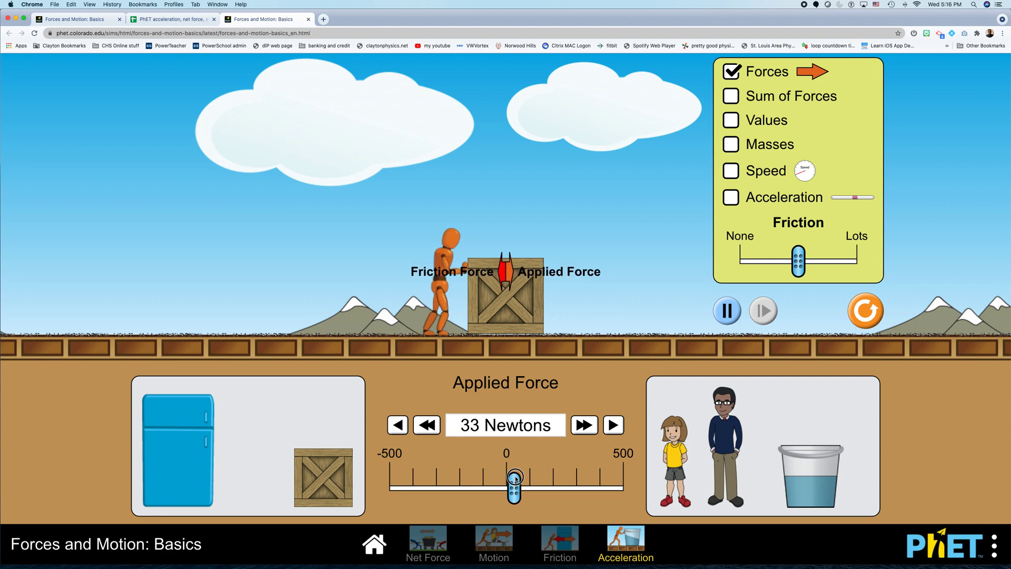
{"action": "left_click_drag", "start_coordinate": [516, 477], "coordinate": [517, 478]}
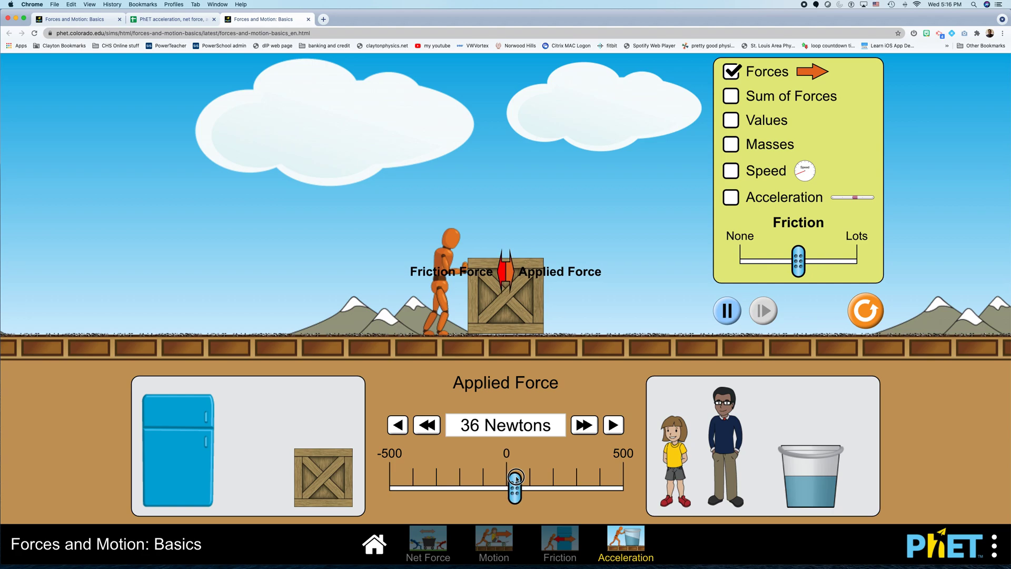
{"action": "left_click_drag", "start_coordinate": [517, 478], "coordinate": [523, 479]}
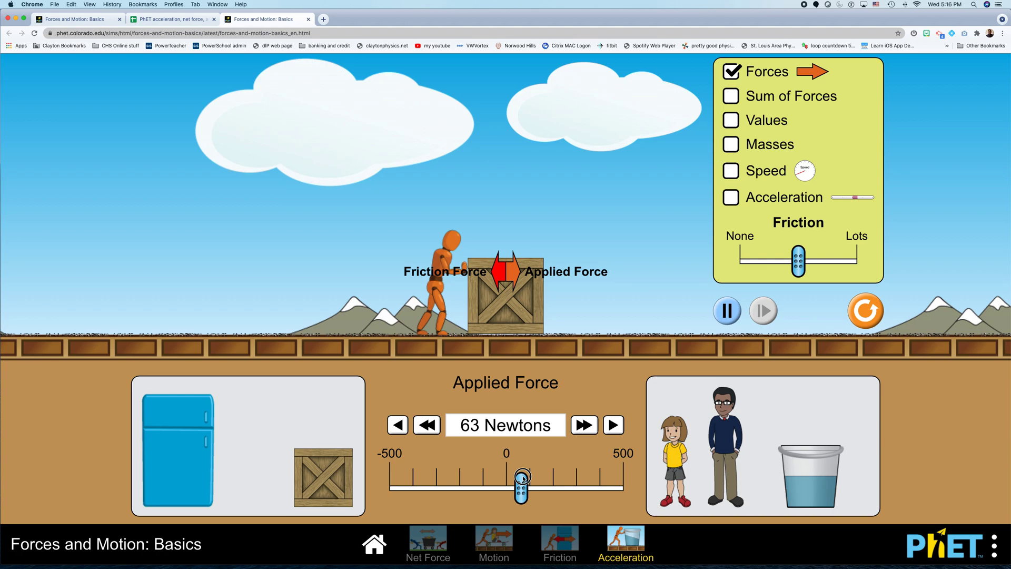
{"action": "left_click_drag", "start_coordinate": [523, 478], "coordinate": [523, 479]}
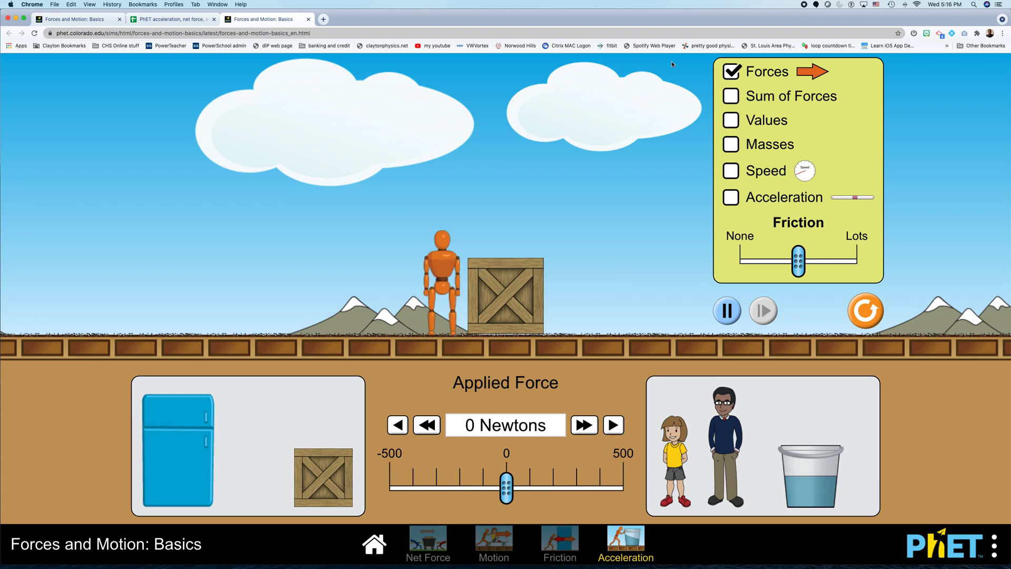
Turn on Sum of Forces, push the crate to 133 N, then release to 0 N.
{"action": "left_click", "coordinate": [736, 94]}
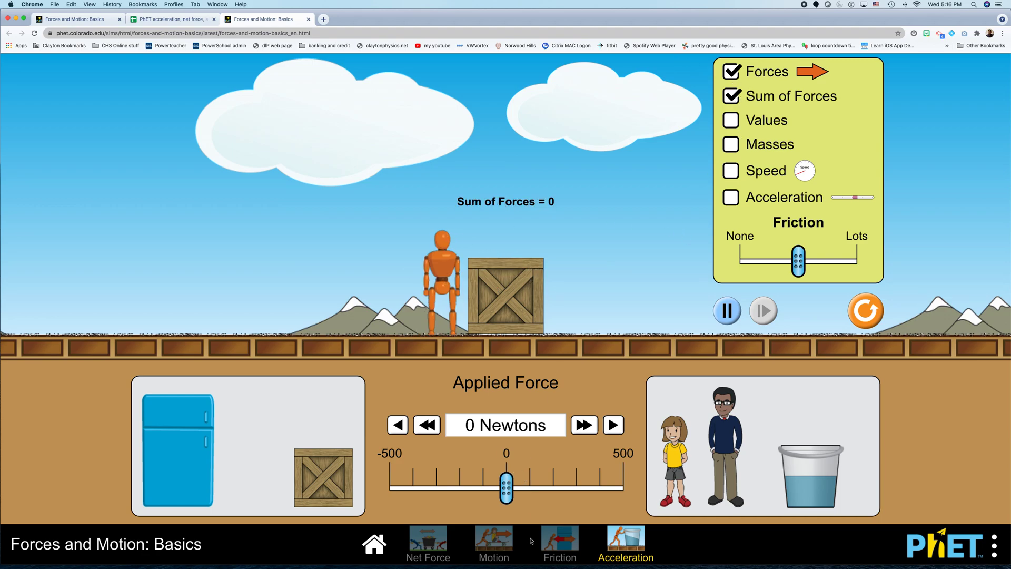
{"action": "left_click_drag", "start_coordinate": [508, 487], "coordinate": [539, 485]}
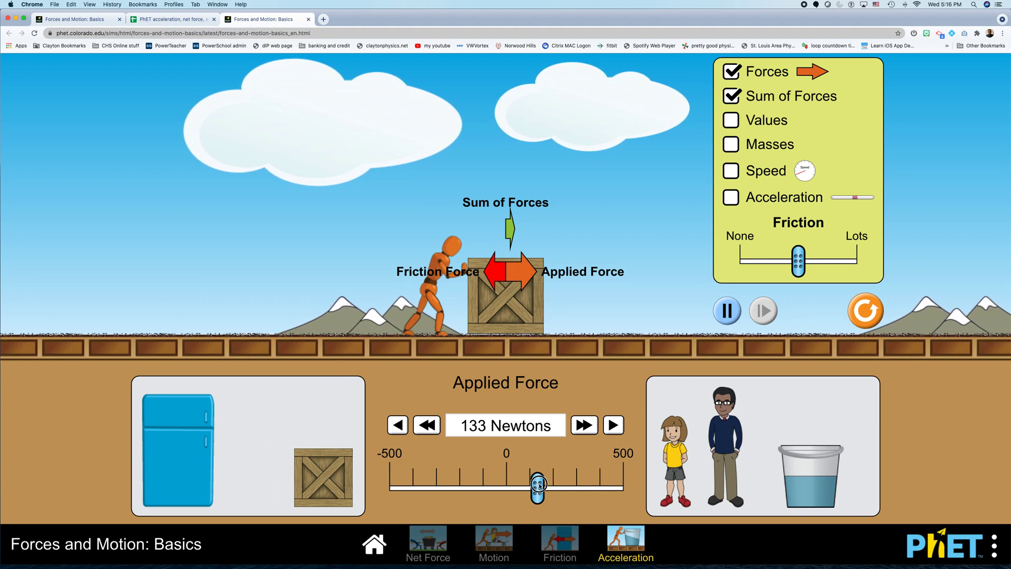
{"action": "left_click_drag", "start_coordinate": [539, 485], "coordinate": [539, 483]}
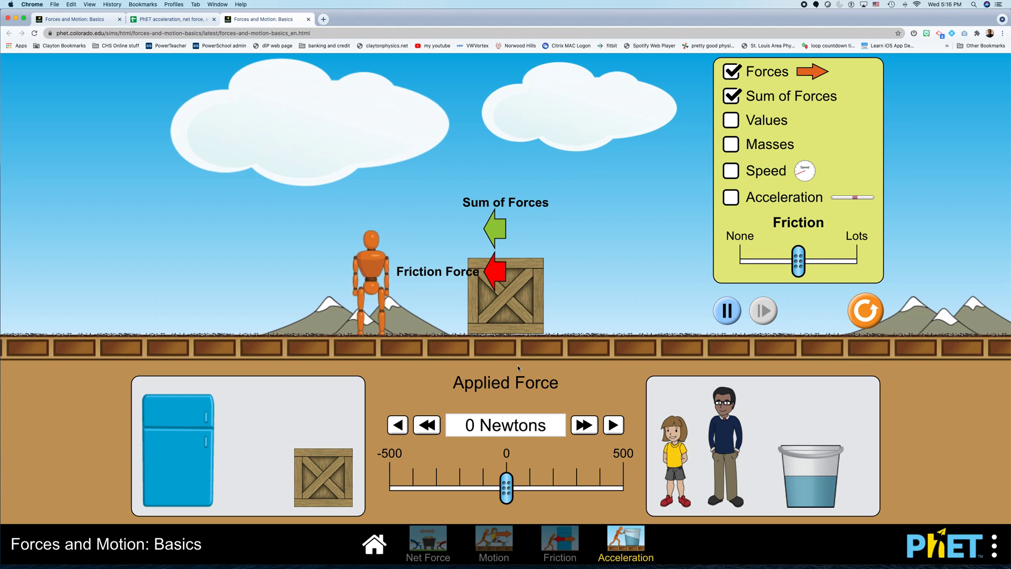
Turn on force Values, then push the crate with about 150 N and release to zero.
{"action": "left_click", "coordinate": [732, 124]}
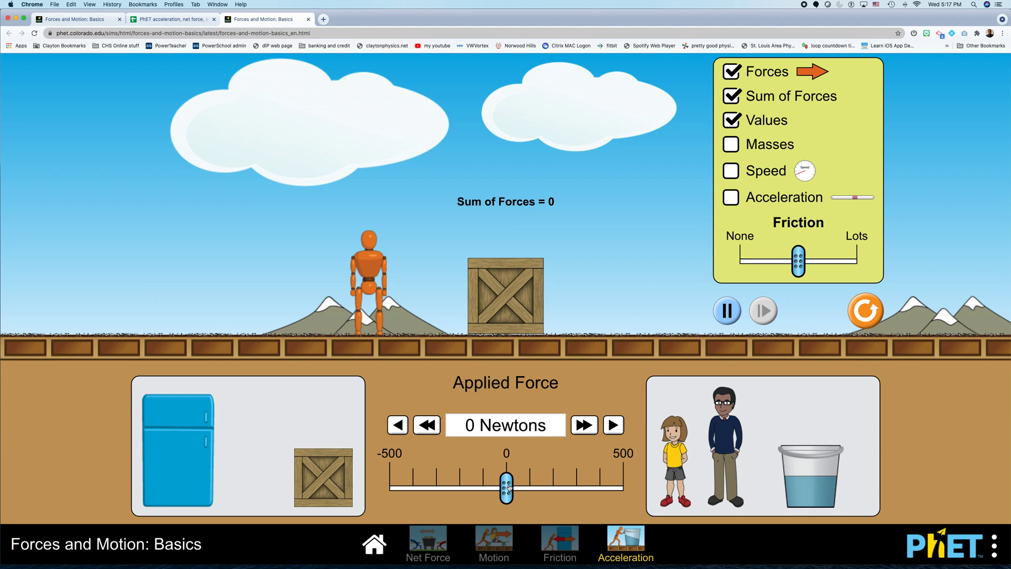
{"action": "left_click_drag", "start_coordinate": [509, 488], "coordinate": [544, 484]}
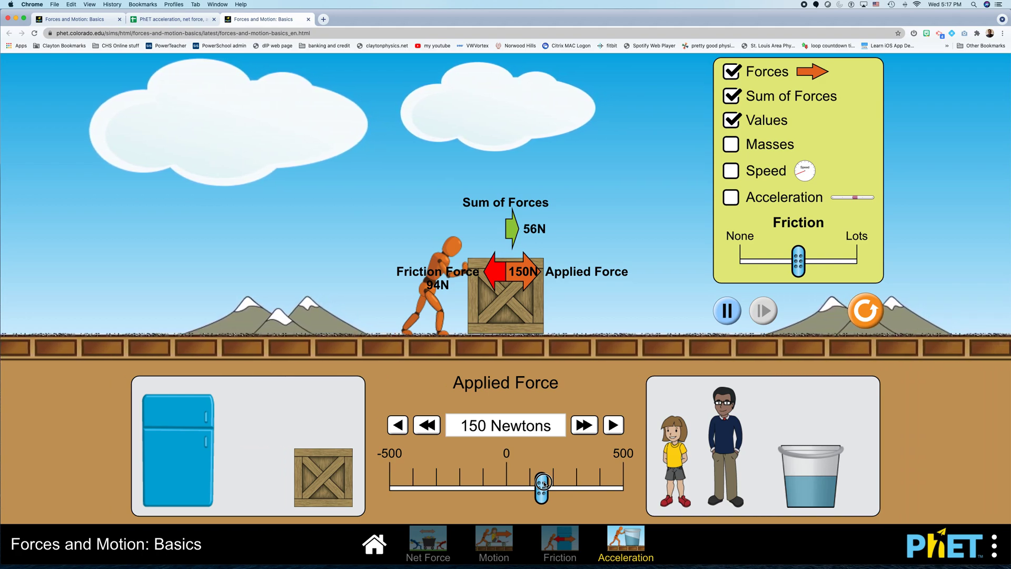
{"action": "left_click_drag", "start_coordinate": [544, 484], "coordinate": [531, 487]}
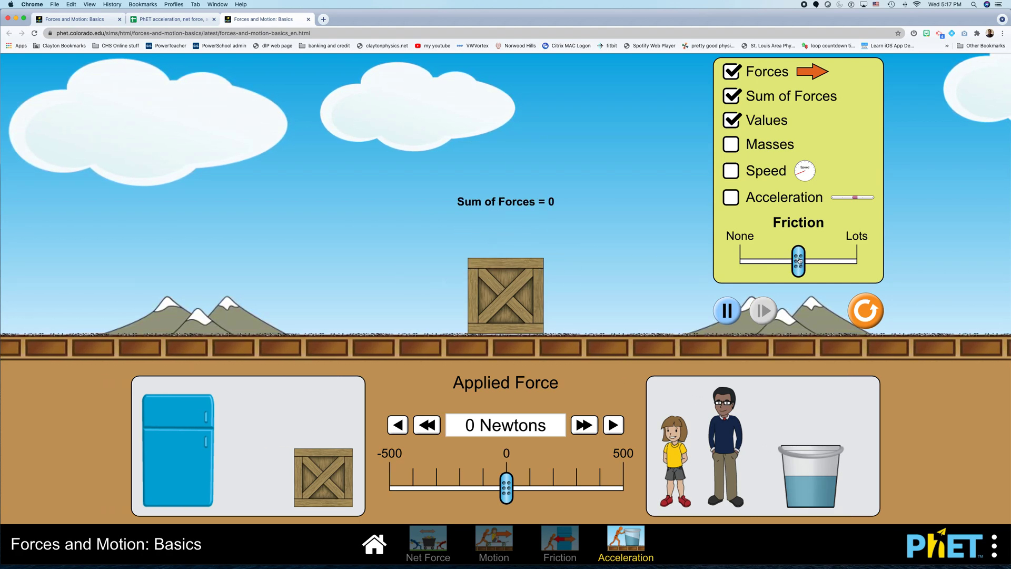
Set Friction to None, give the crate a small push, and pause the simulation.
{"action": "left_click_drag", "start_coordinate": [799, 260], "coordinate": [699, 266]}
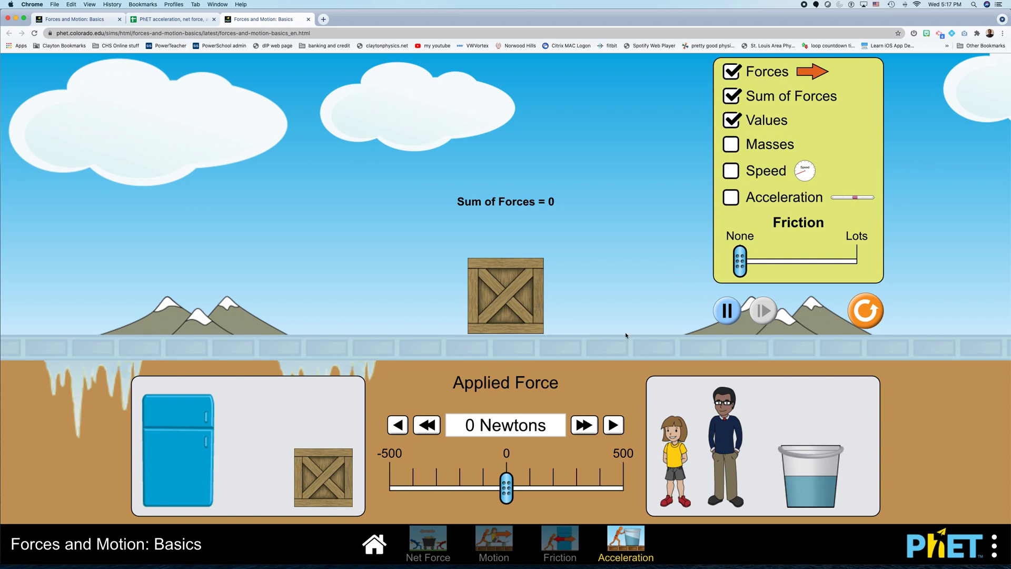
{"action": "mouse_move", "coordinate": [507, 487]}
{"action": "left_mouse_down"}
{"action": "mouse_move", "coordinate": [518, 485]}
{"action": "mouse_move", "coordinate": [506, 485]}
{"action": "left_mouse_up"}
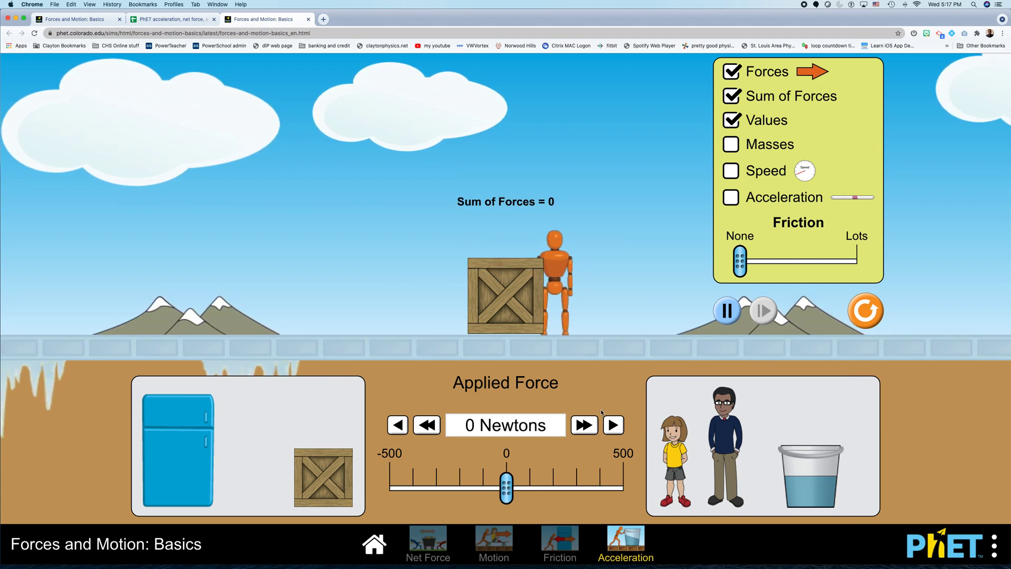
{"action": "left_click", "coordinate": [728, 312]}
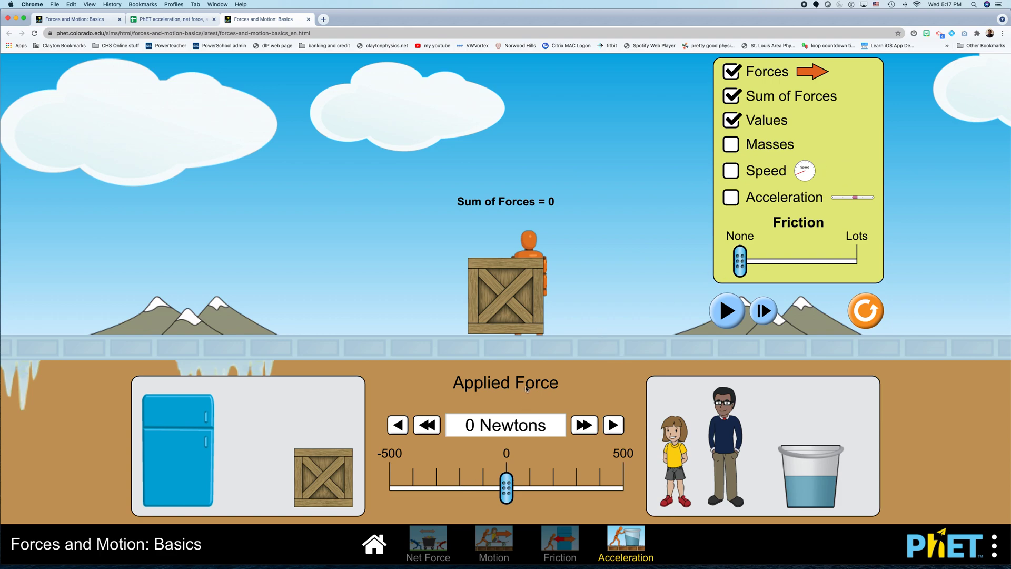
Show Masses, try the 50 kg crate, 200 kg fridge and 40 kg girl, then show Acceleration.
{"action": "left_click", "coordinate": [733, 148]}
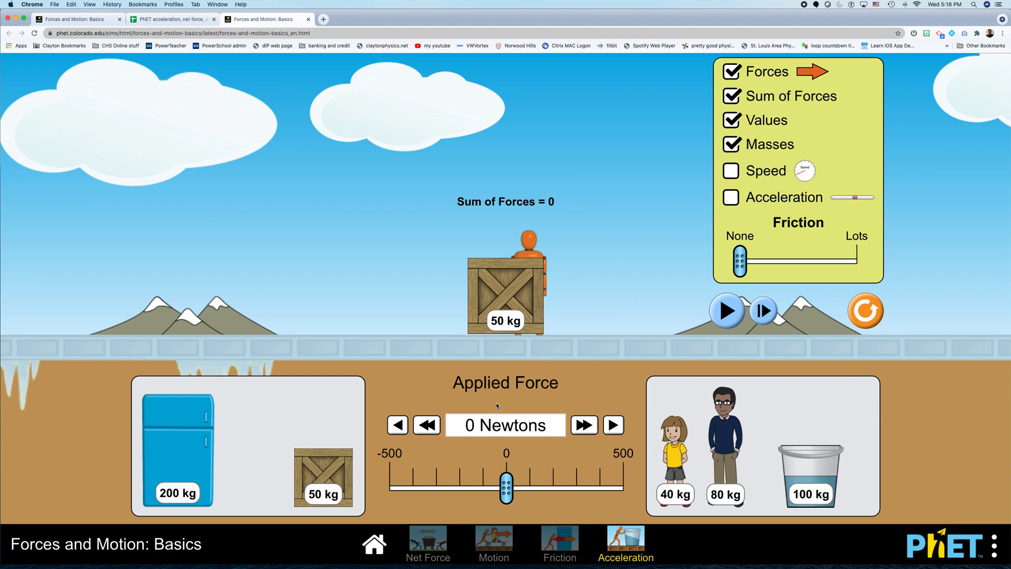
{"action": "left_click_drag", "start_coordinate": [310, 479], "coordinate": [344, 412]}
{"action": "left_click_drag", "start_coordinate": [488, 294], "coordinate": [283, 428]}
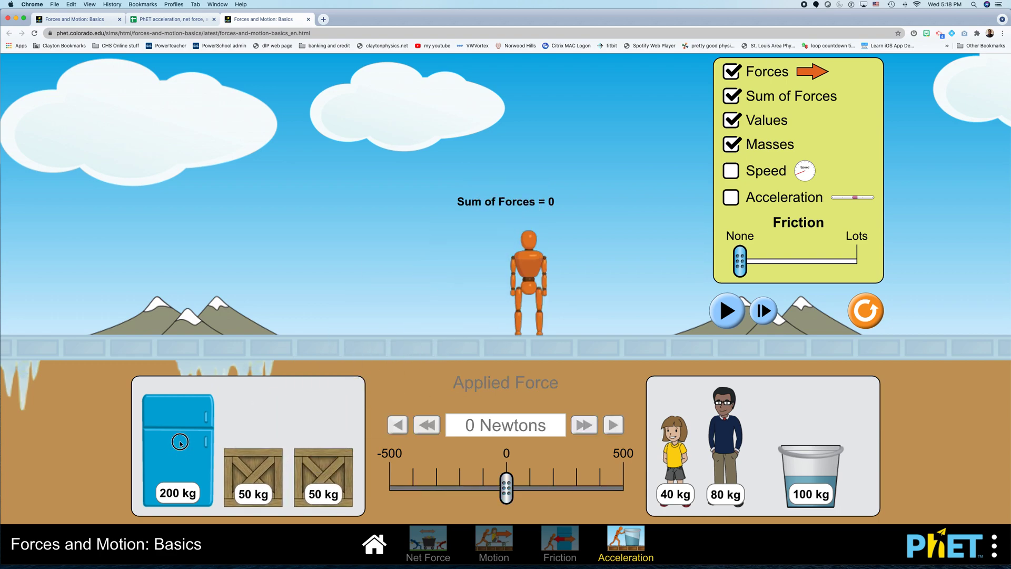
{"action": "left_click_drag", "start_coordinate": [178, 440], "coordinate": [235, 421]}
{"action": "left_click_drag", "start_coordinate": [677, 453], "coordinate": [490, 242]}
{"action": "left_click_drag", "start_coordinate": [514, 295], "coordinate": [666, 447]}
{"action": "left_click", "coordinate": [733, 199]}
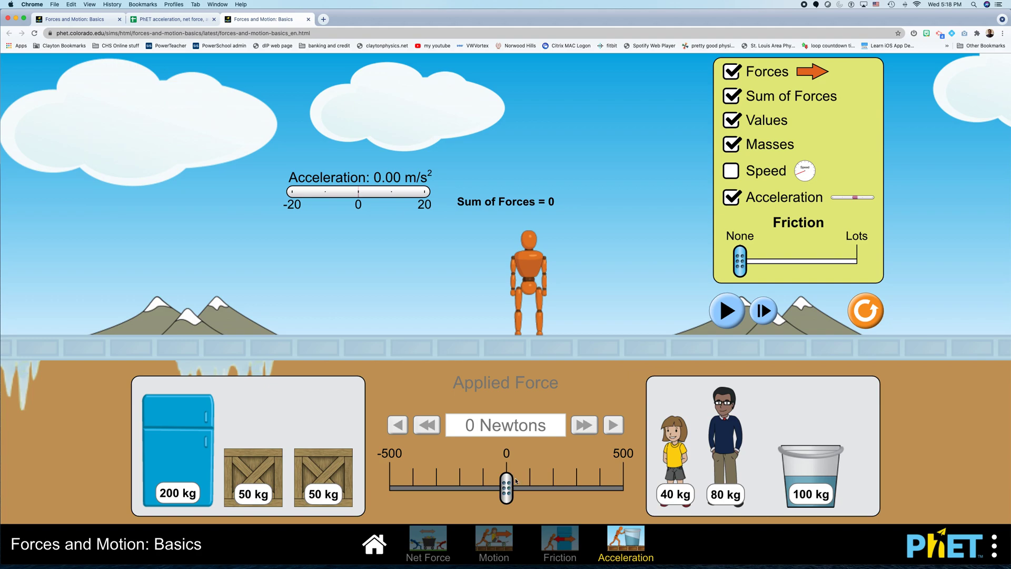
Reset All, then turn on Acceleration, Masses, Values, Sum of Forces and Speed readouts.
{"action": "left_click", "coordinate": [727, 311]}
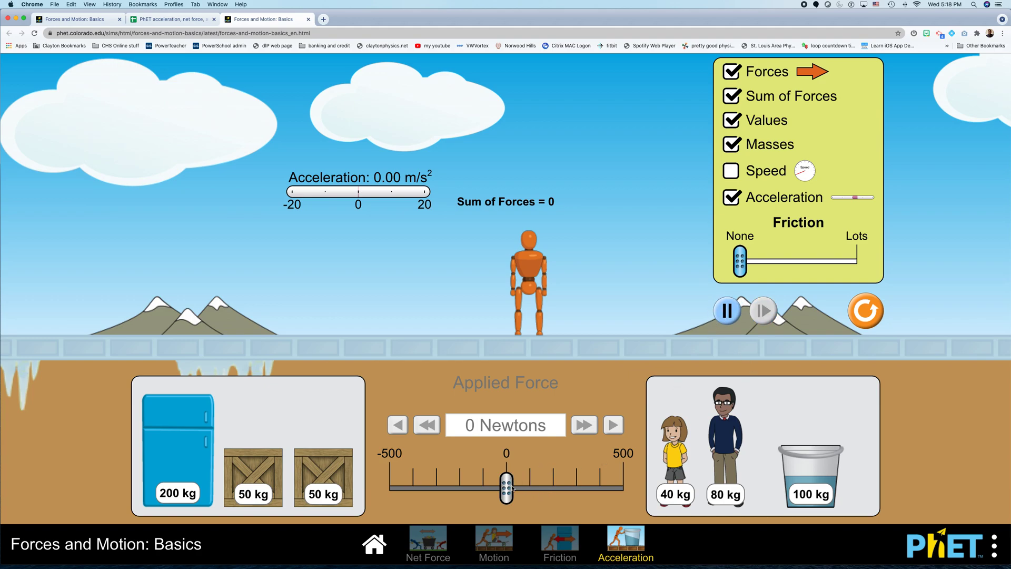
{"action": "left_click", "coordinate": [874, 320]}
{"action": "left_click", "coordinate": [737, 203]}
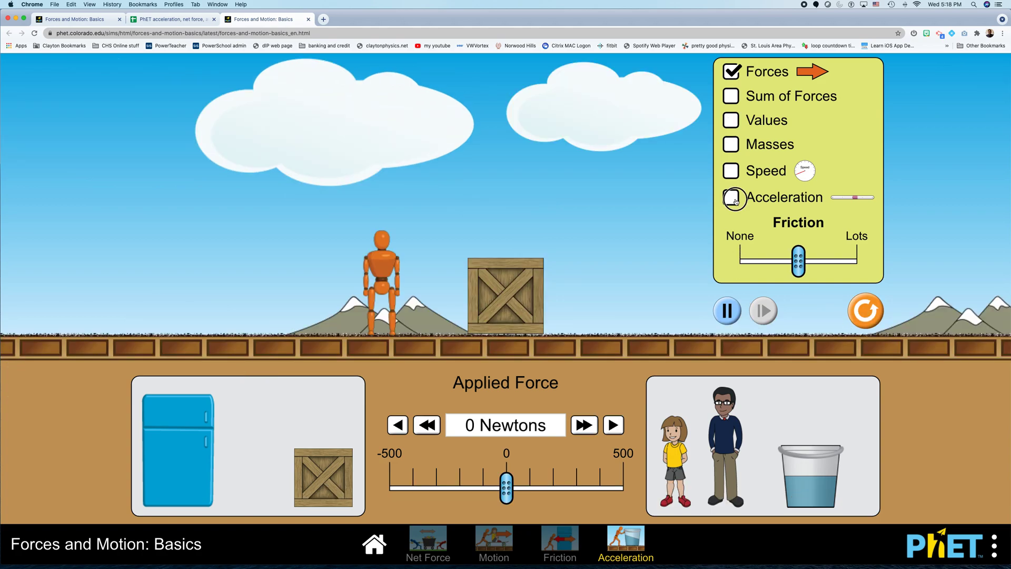
{"action": "left_click", "coordinate": [739, 150]}
{"action": "left_click", "coordinate": [737, 128]}
{"action": "left_click", "coordinate": [734, 105]}
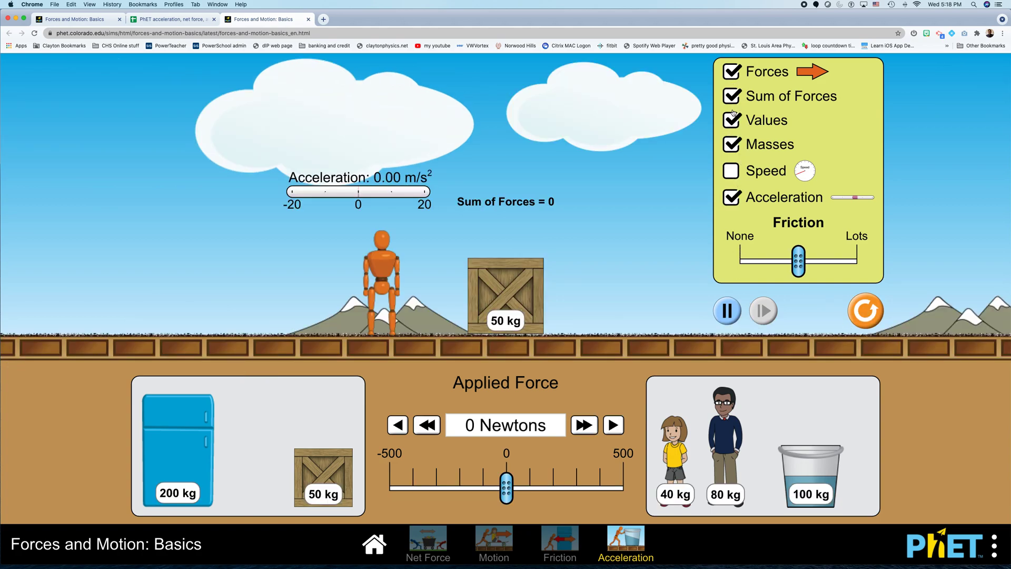
{"action": "left_click", "coordinate": [732, 174]}
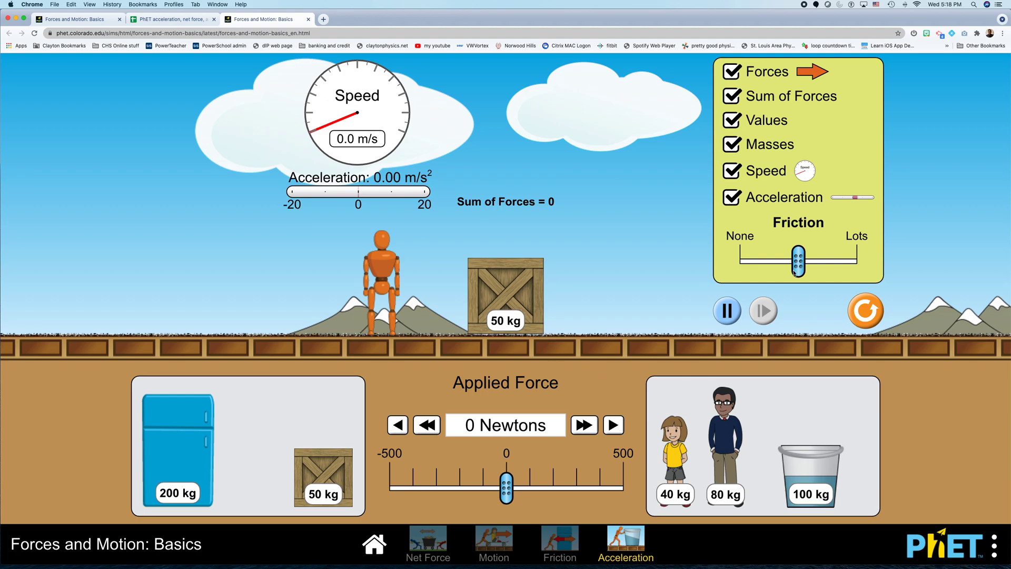
Set Friction to None and push the 50 kg crate until it coasts at 4.7 m/s.
{"action": "left_click_drag", "start_coordinate": [794, 273], "coordinate": [723, 270]}
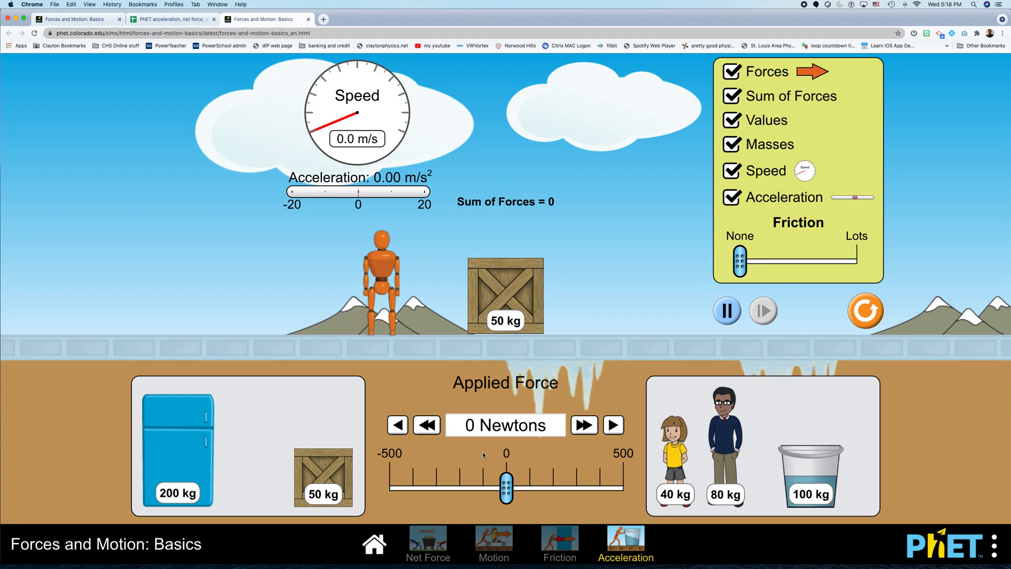
{"action": "left_click_drag", "start_coordinate": [504, 478], "coordinate": [511, 481]}
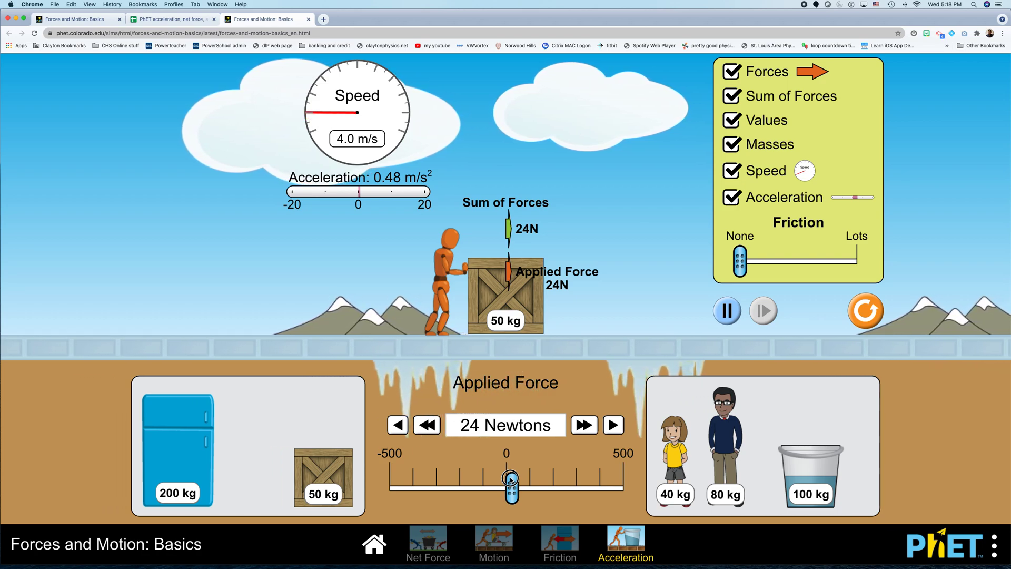
{"action": "mouse_move", "coordinate": [510, 479]}
{"action": "left_mouse_down"}
{"action": "mouse_move", "coordinate": [495, 481]}
{"action": "mouse_move", "coordinate": [506, 481]}
{"action": "left_mouse_up"}
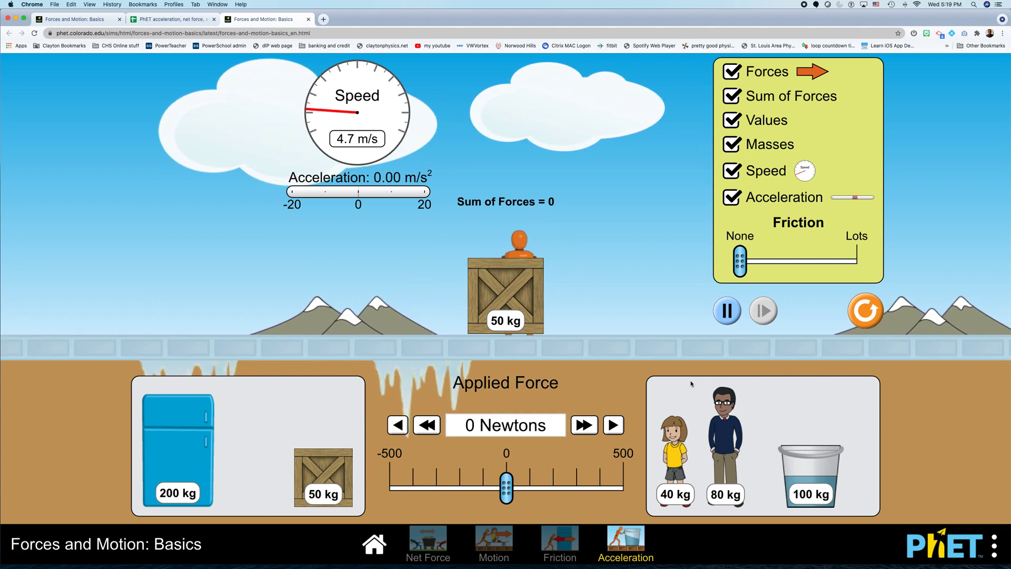
Pause, move the crate to the tray, try the 200 kg fridge and 40 kg girl, then return to the lab sheet.
{"action": "left_click", "coordinate": [729, 322]}
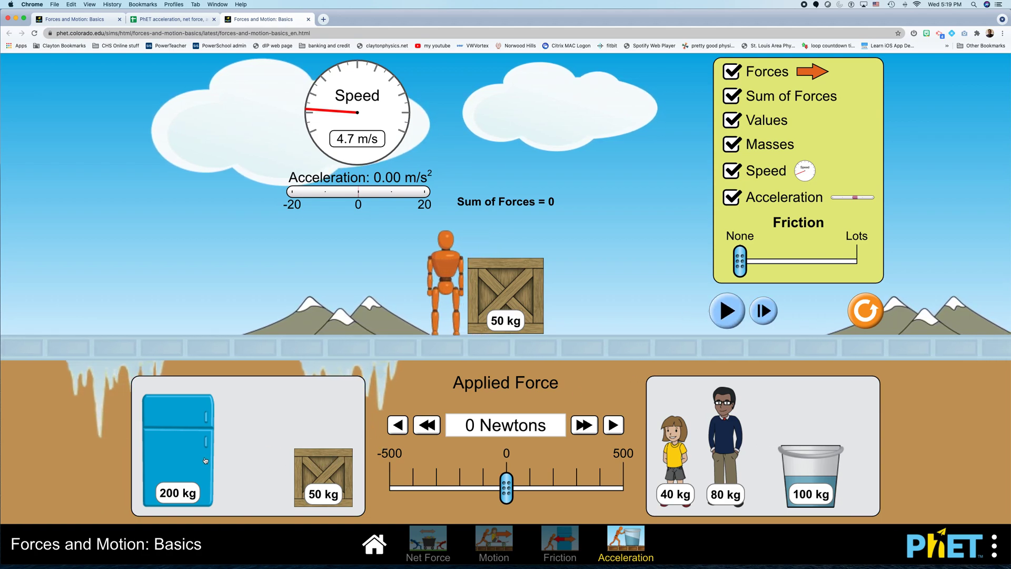
{"action": "left_click_drag", "start_coordinate": [514, 284], "coordinate": [261, 468]}
{"action": "left_click_drag", "start_coordinate": [178, 448], "coordinate": [368, 337]}
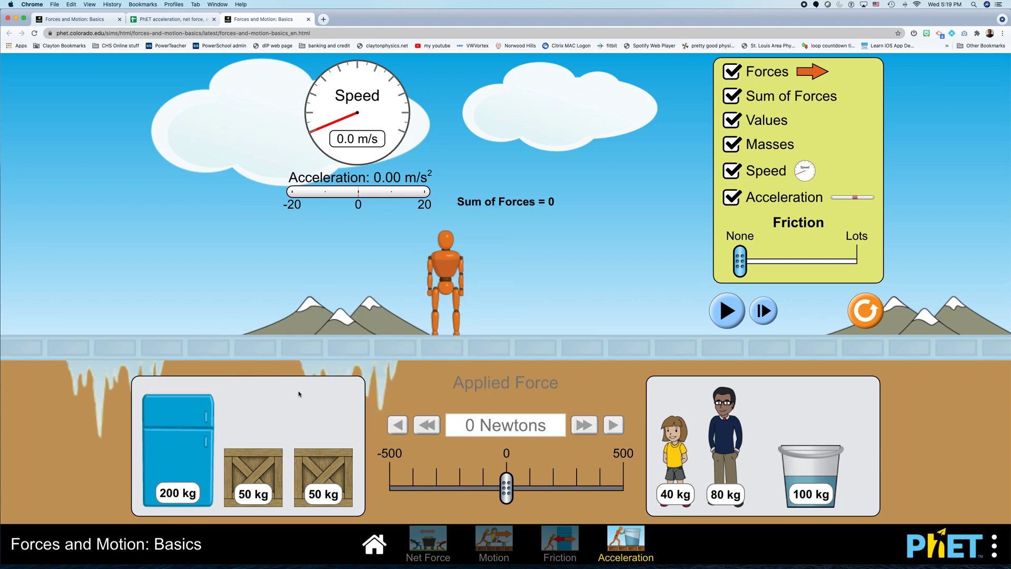
{"action": "left_click_drag", "start_coordinate": [692, 463], "coordinate": [686, 416]}
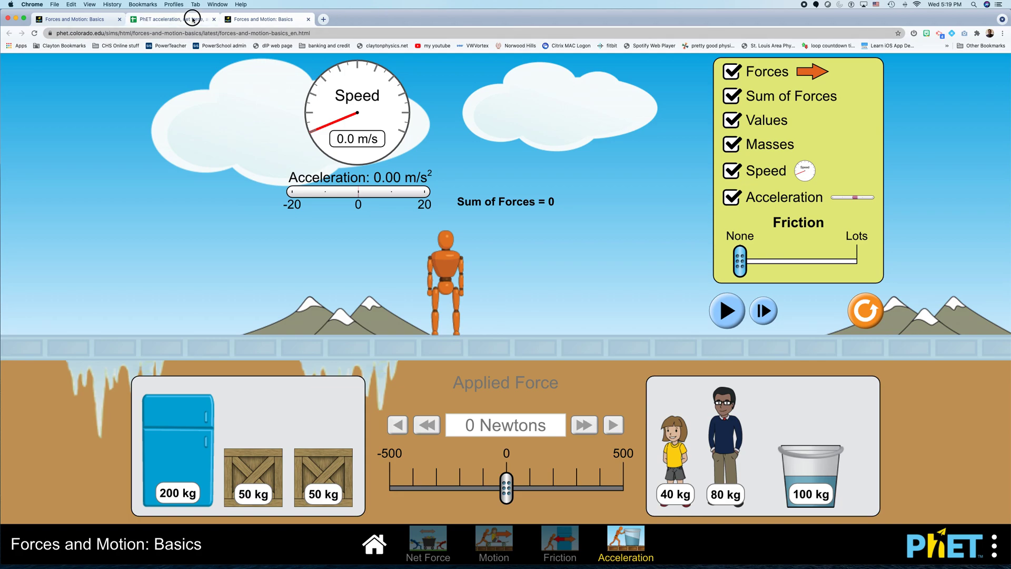
{"action": "left_click", "coordinate": [170, 19]}
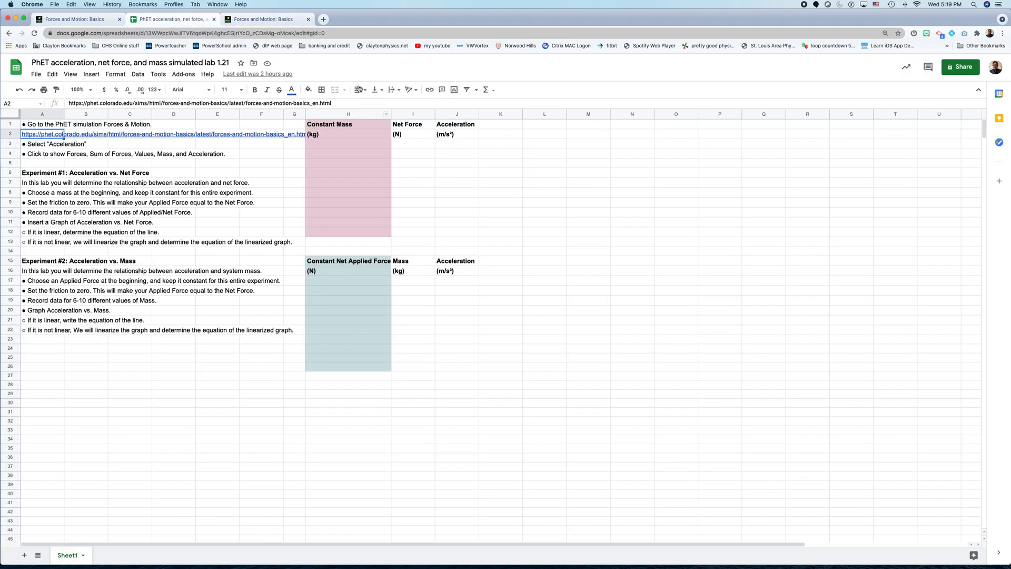